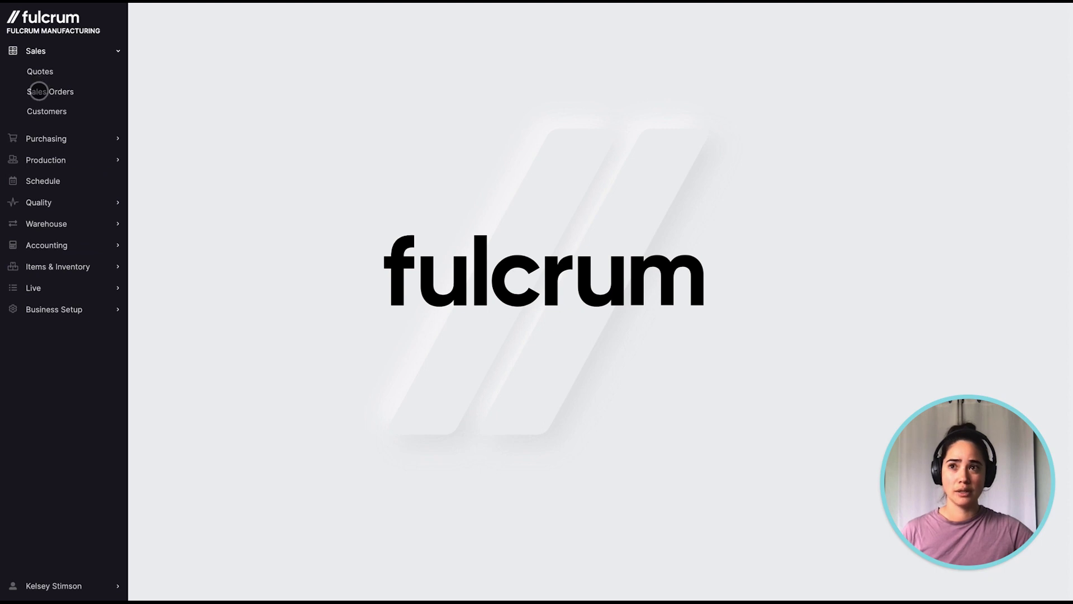
Open Sales Orders from the Sales section of the sidebar.
click(38, 91)
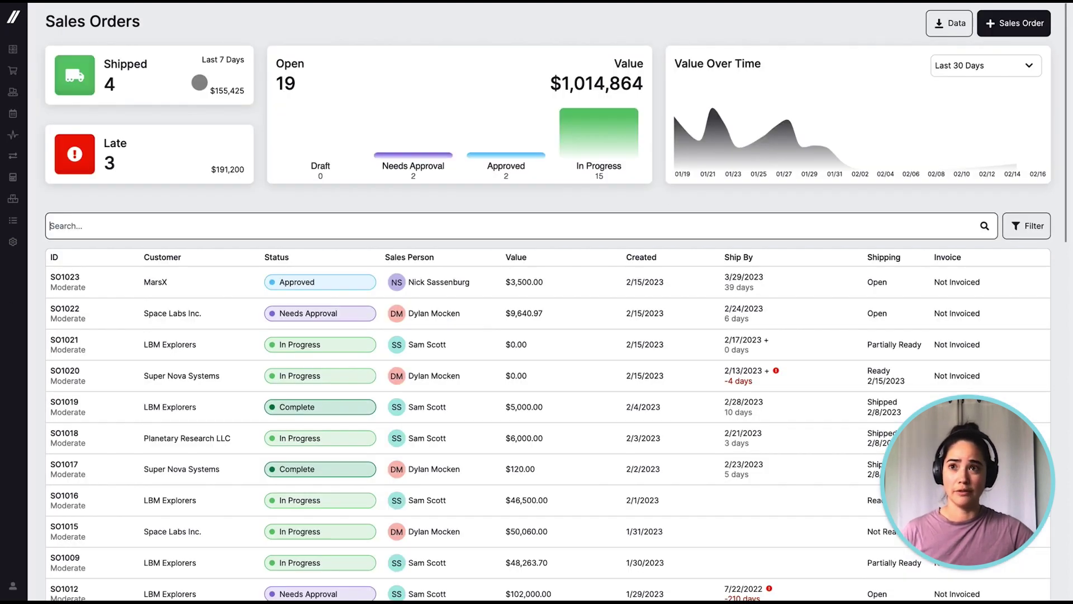
Filter the sales order list to In Progress status, showing 15 orders totalling $773,723.
click(162, 75)
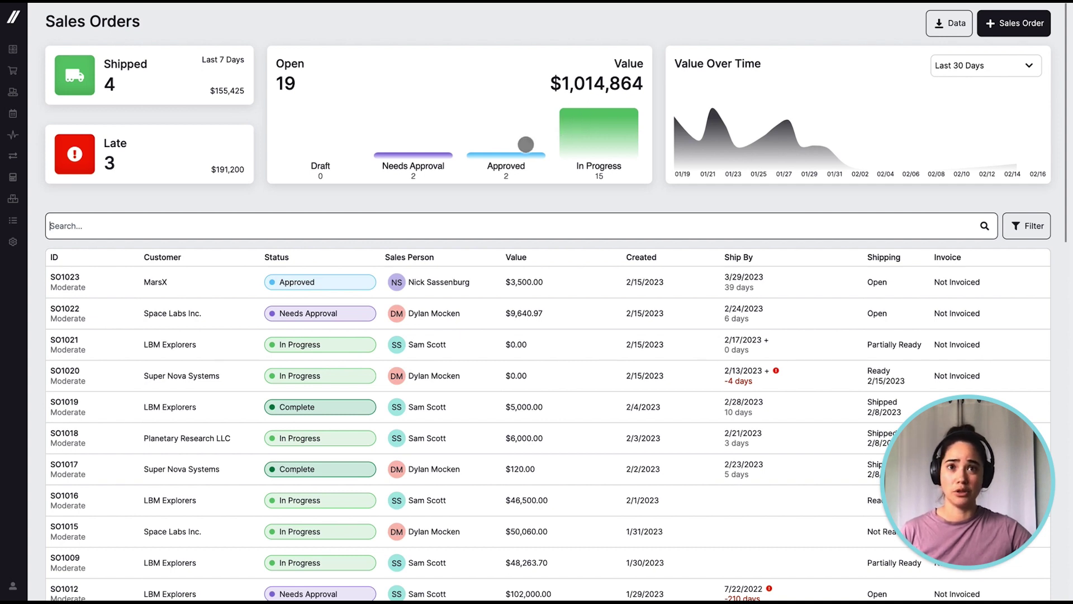
click(600, 129)
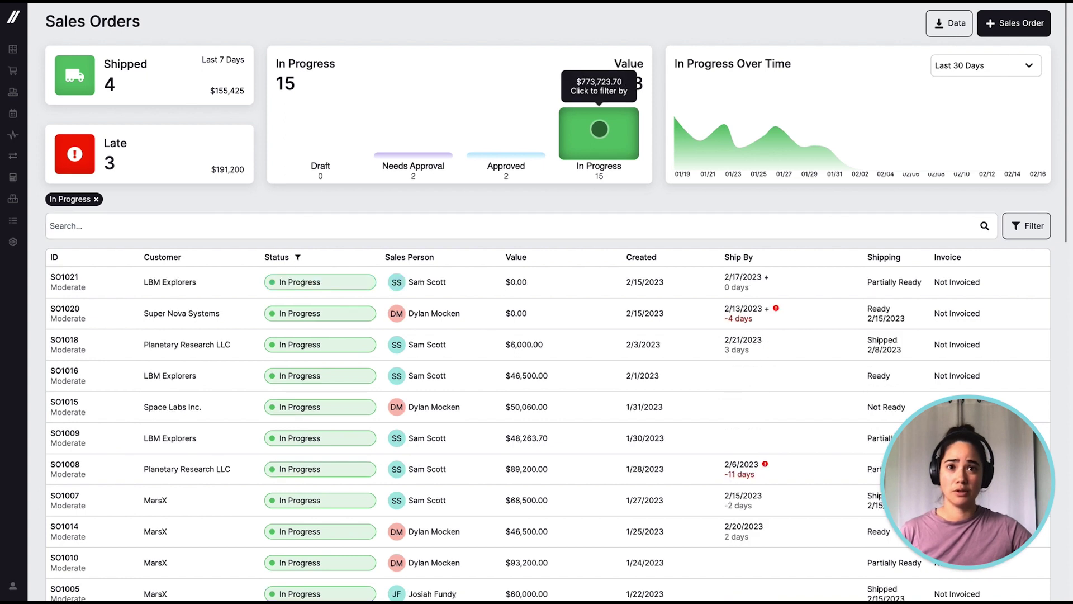
Remove the In Progress status filter from the sales order list.
click(600, 130)
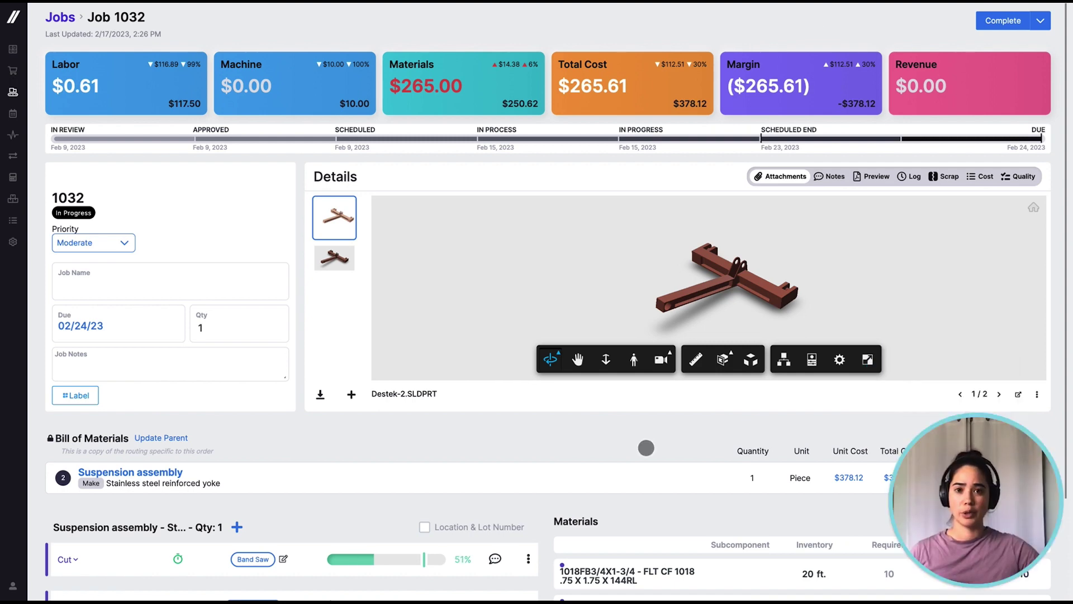
scroll(646, 448, down, 3)
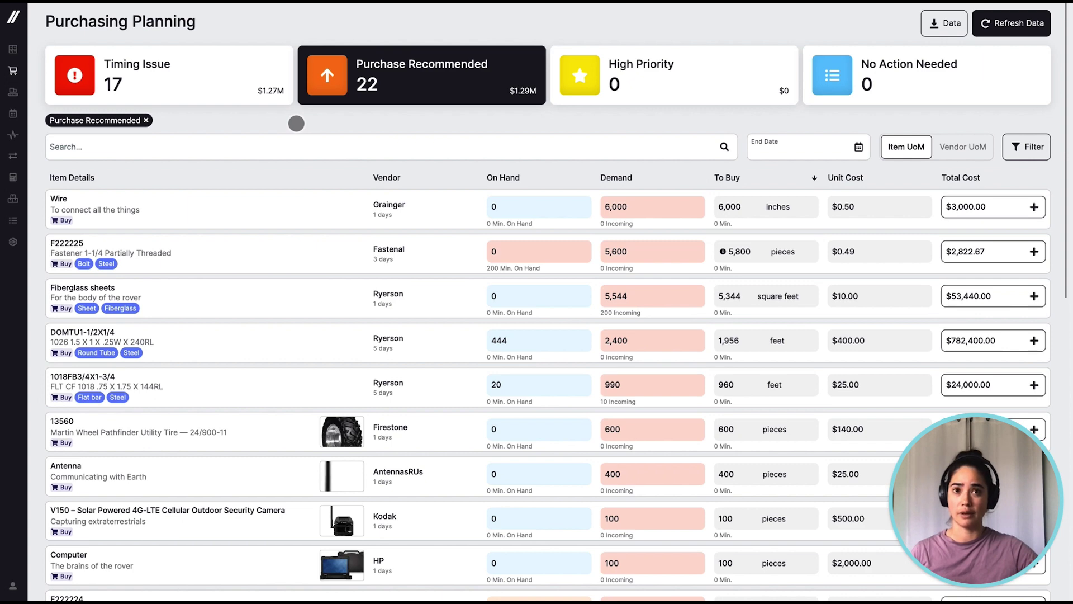
Search for item F222230 and open its details: 109 on hand against 99 demand.
click(272, 147)
text(f222230)
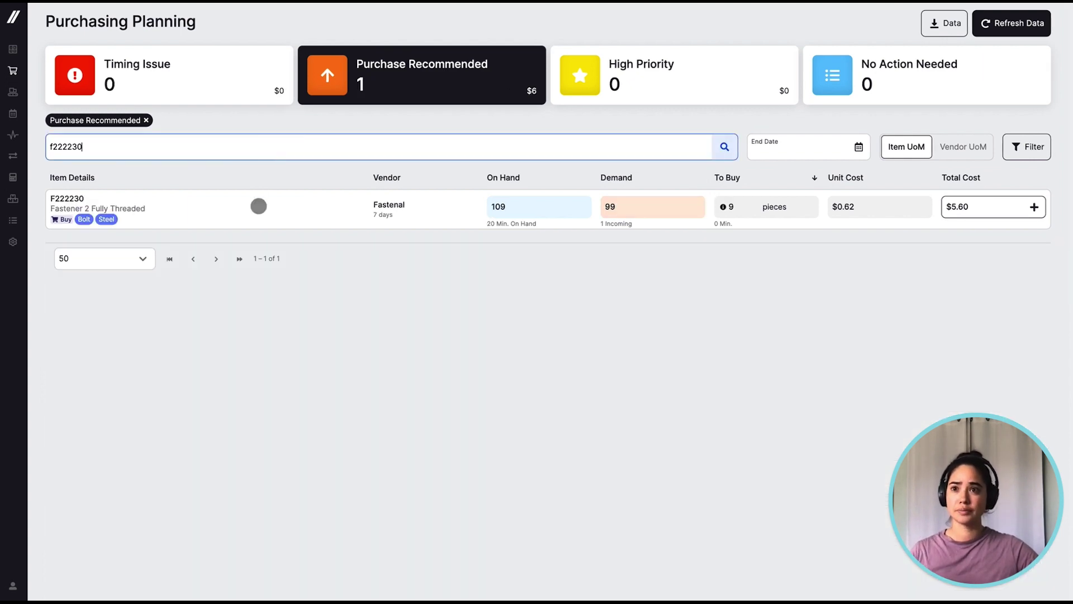
click(257, 203)
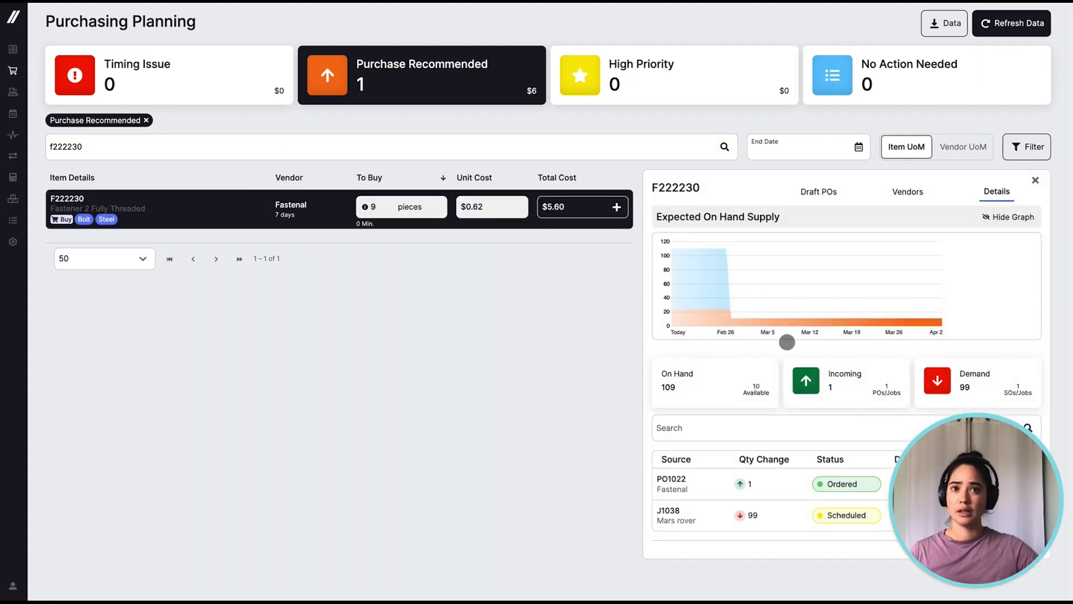